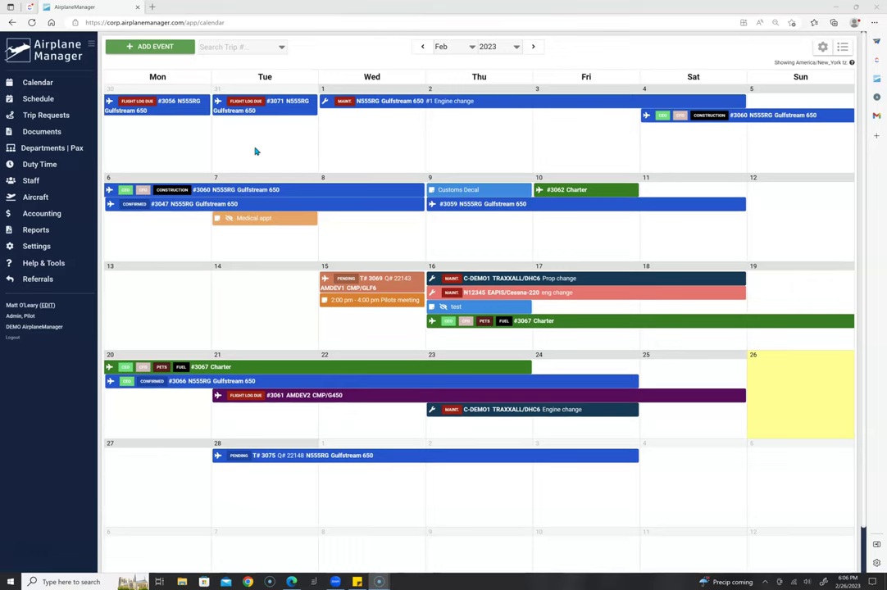
Step: Go to the Staff list and open the fourth staff member's profile for editing
click(30, 181)
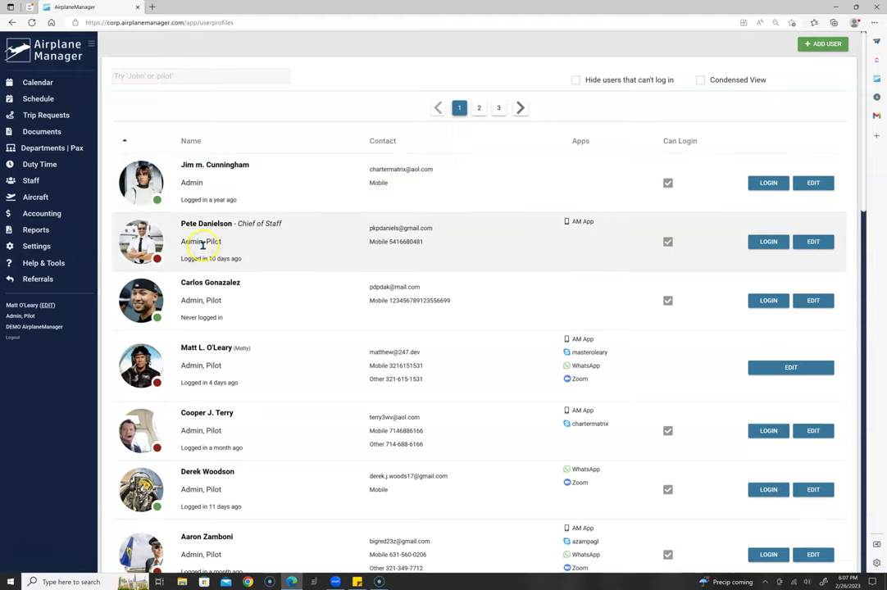
click(790, 368)
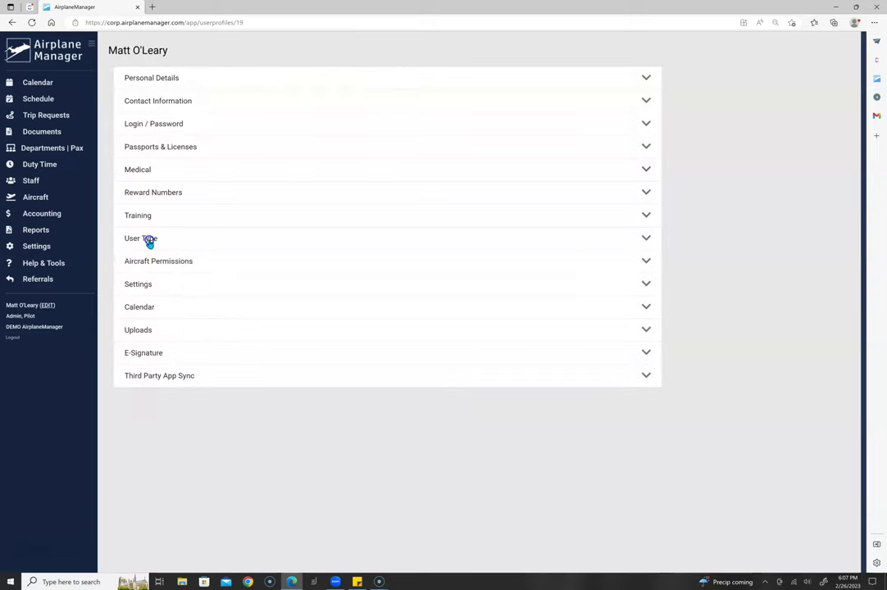
Step: Expand the profile's User Type section to reveal the roles, with Admin + Pilot selected
click(149, 239)
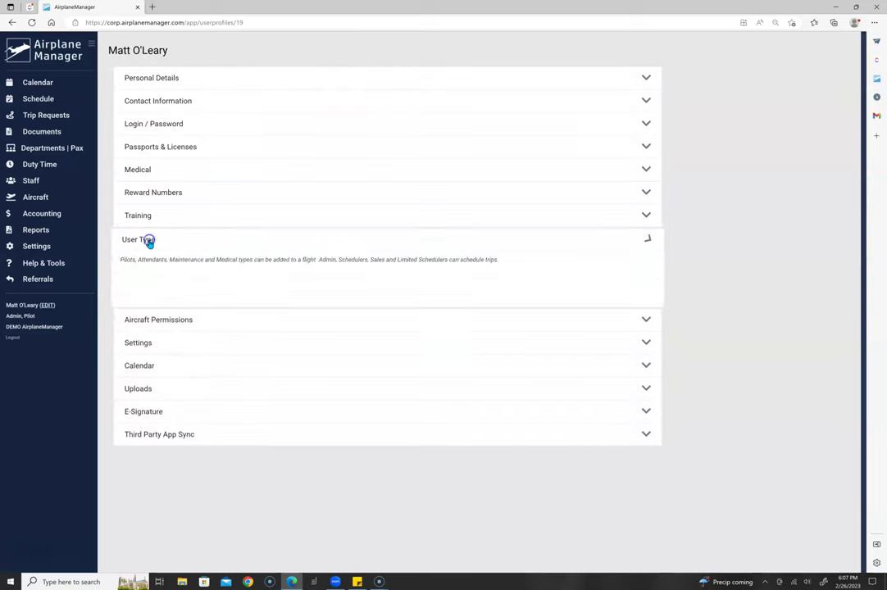
scroll(188, 270, down, 2)
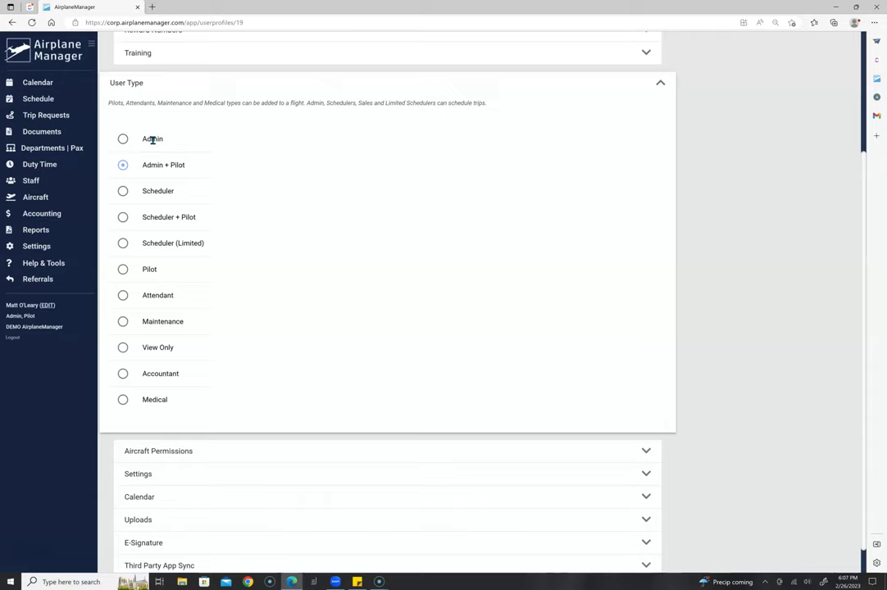
click(154, 190)
click(153, 166)
Step: Collapse User Type, check the staff list's status-dot expiry tooltips, then reopen the fourth user's profile
click(661, 81)
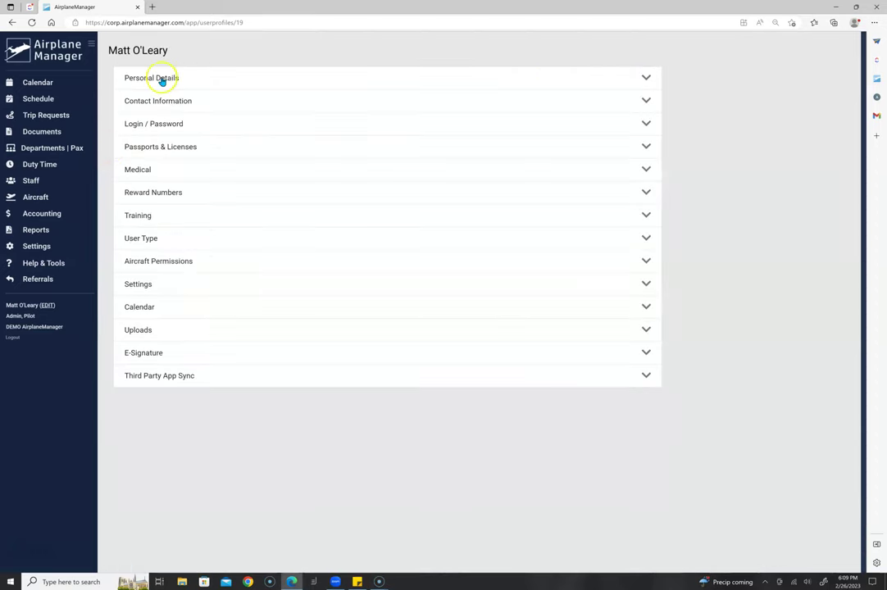
click(30, 180)
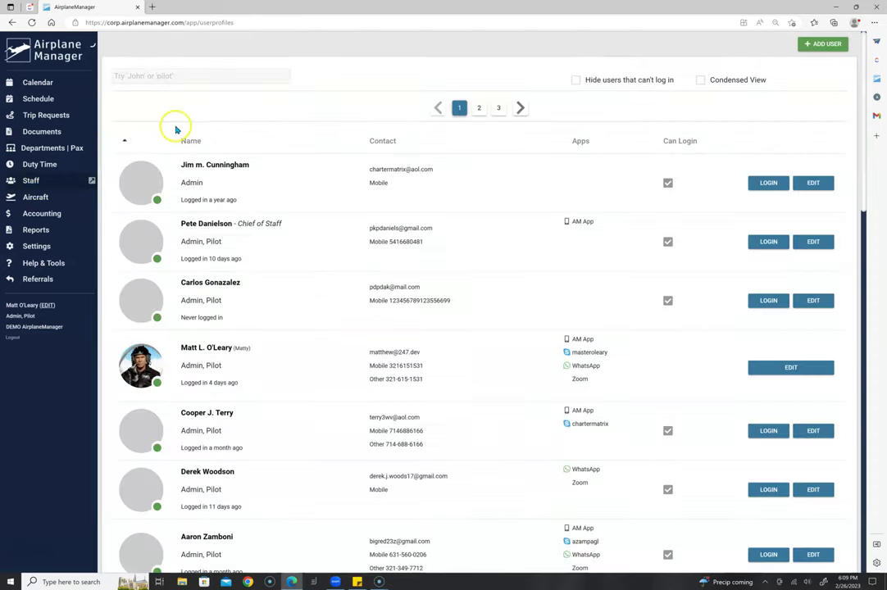
scroll(188, 205, down, 2)
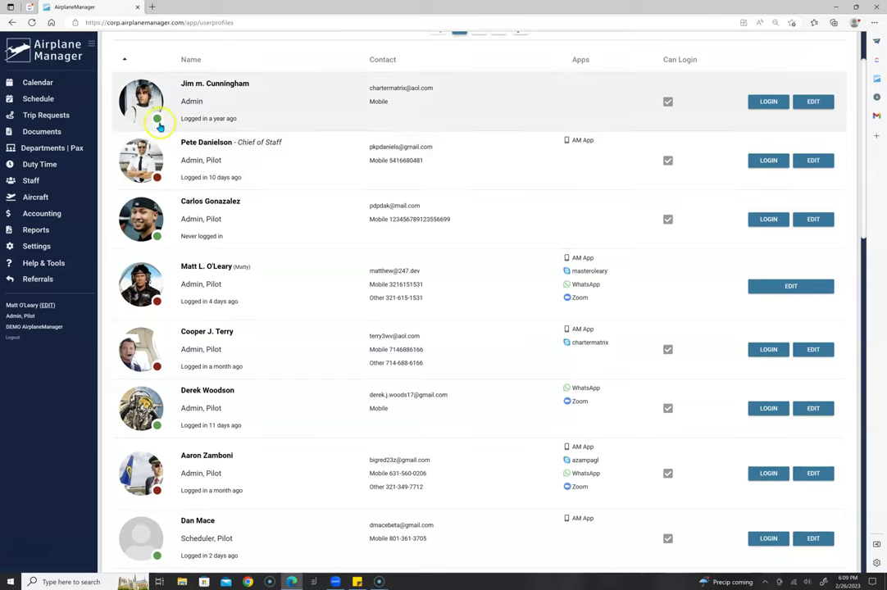
mouse_move(158, 180)
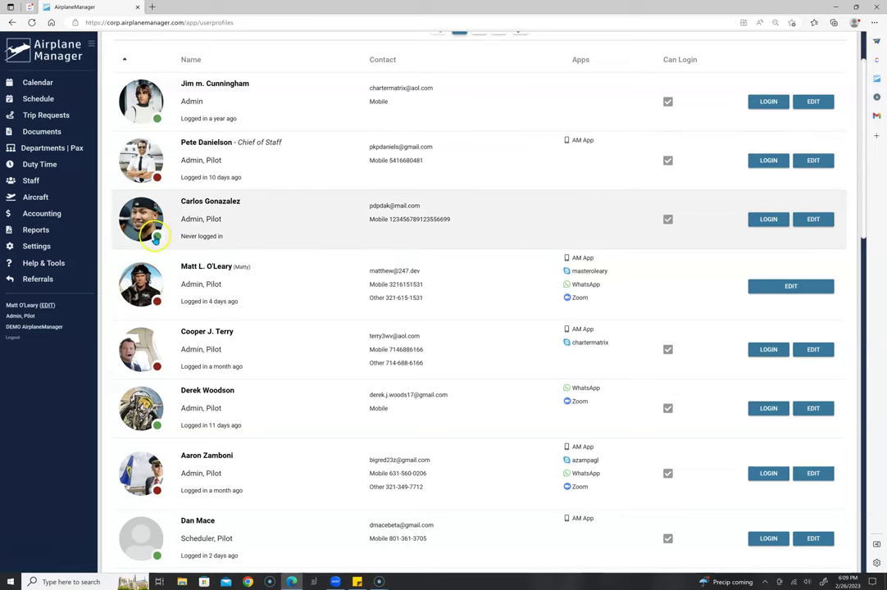
click(154, 182)
mouse_move(157, 182)
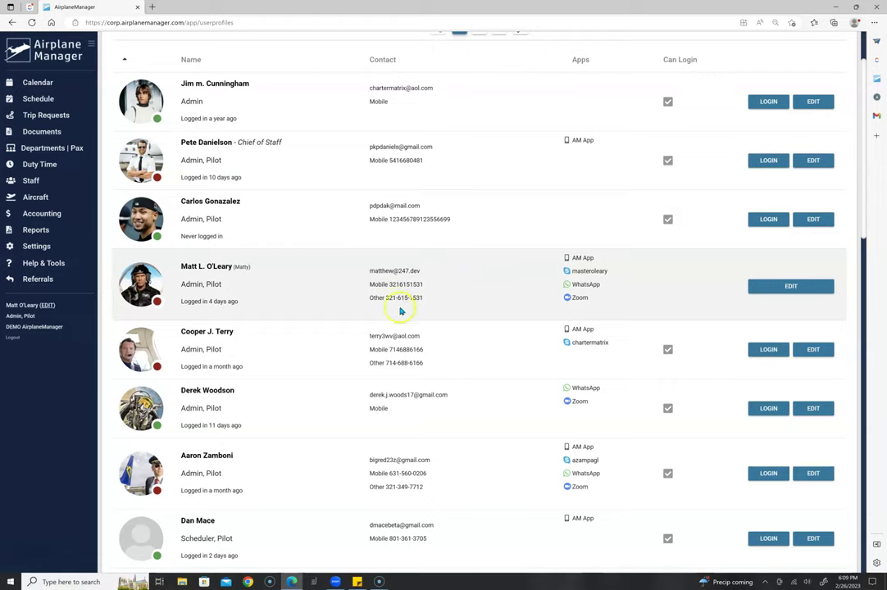
click(778, 288)
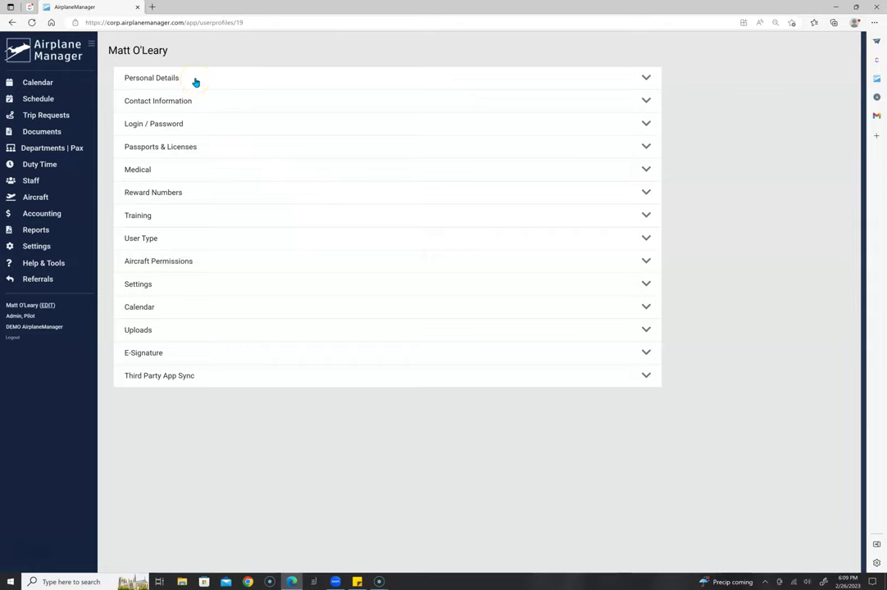
click(195, 81)
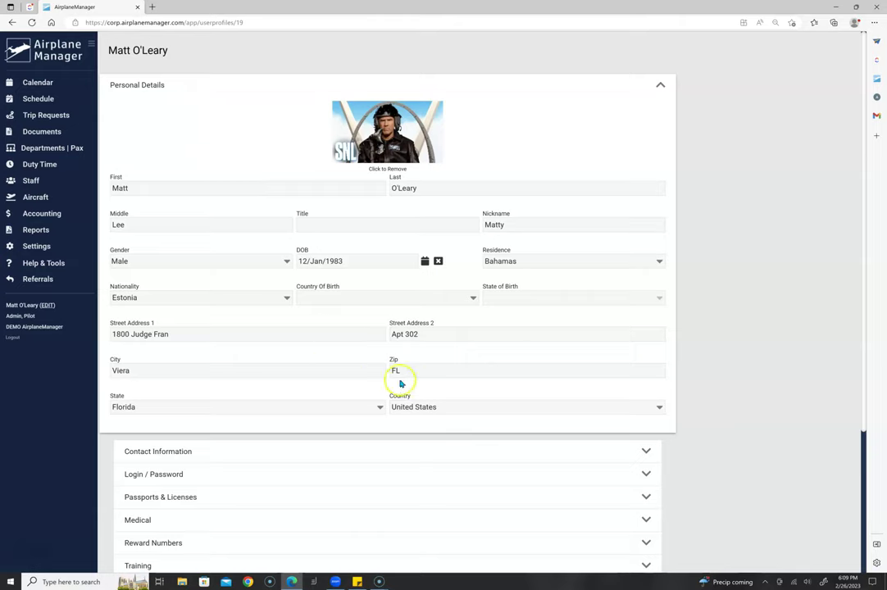
click(528, 145)
click(661, 88)
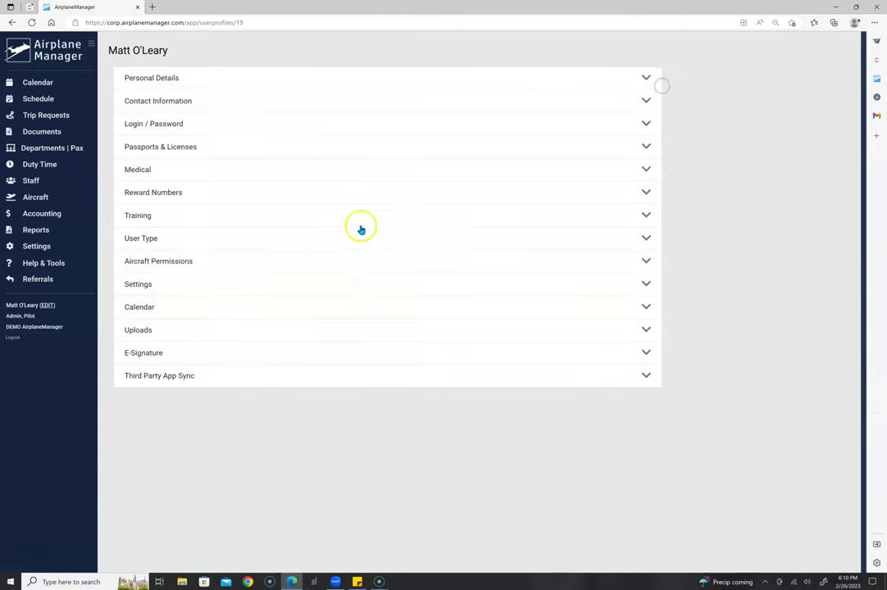
click(165, 102)
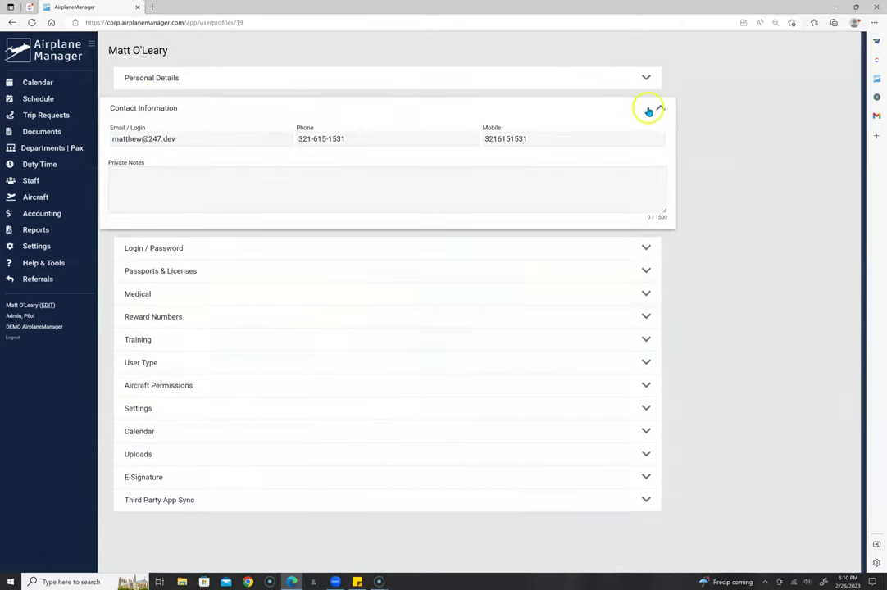
drag(660, 110, 123, 184)
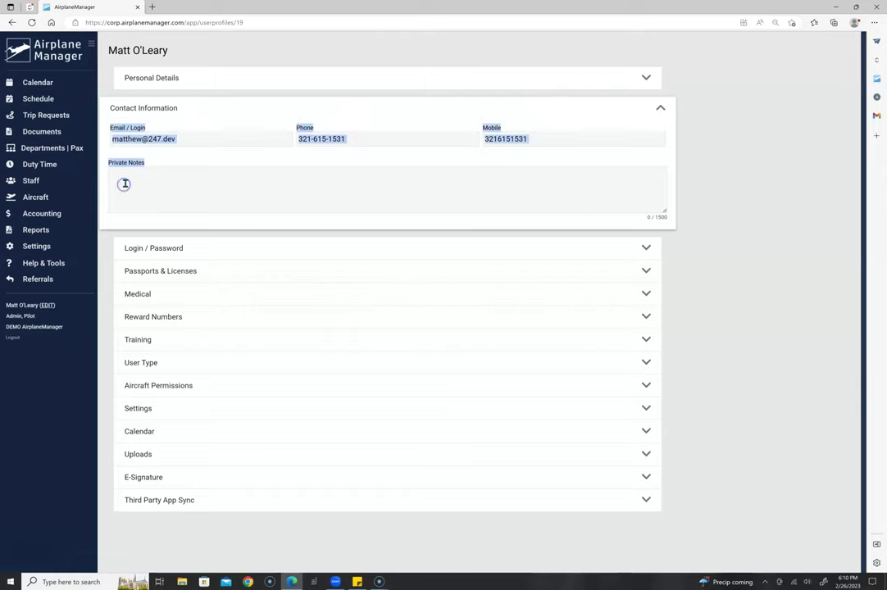
click(148, 177)
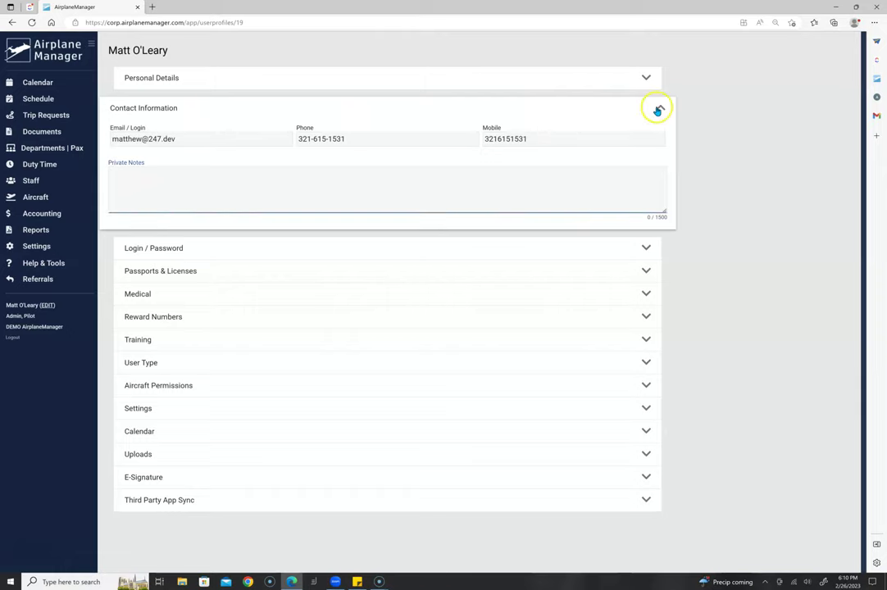
click(657, 108)
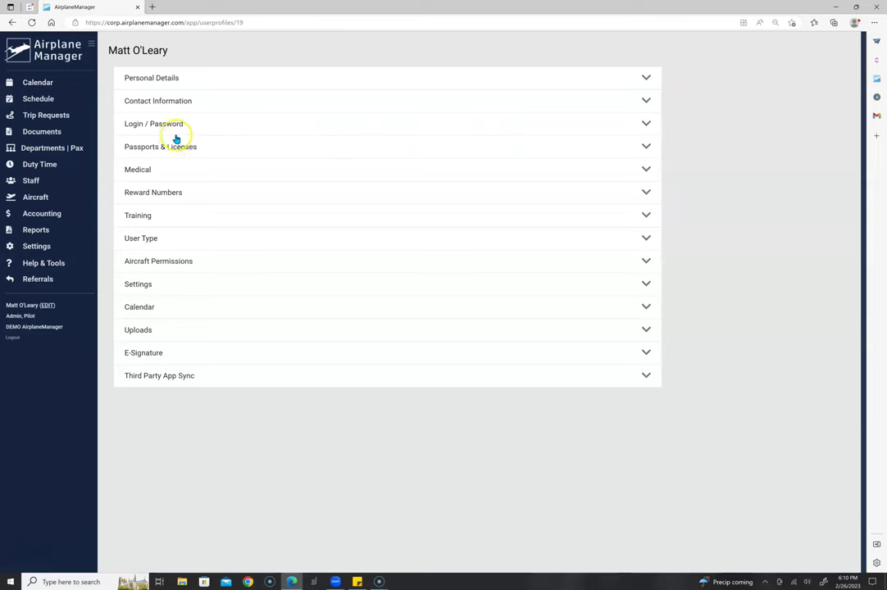
click(173, 151)
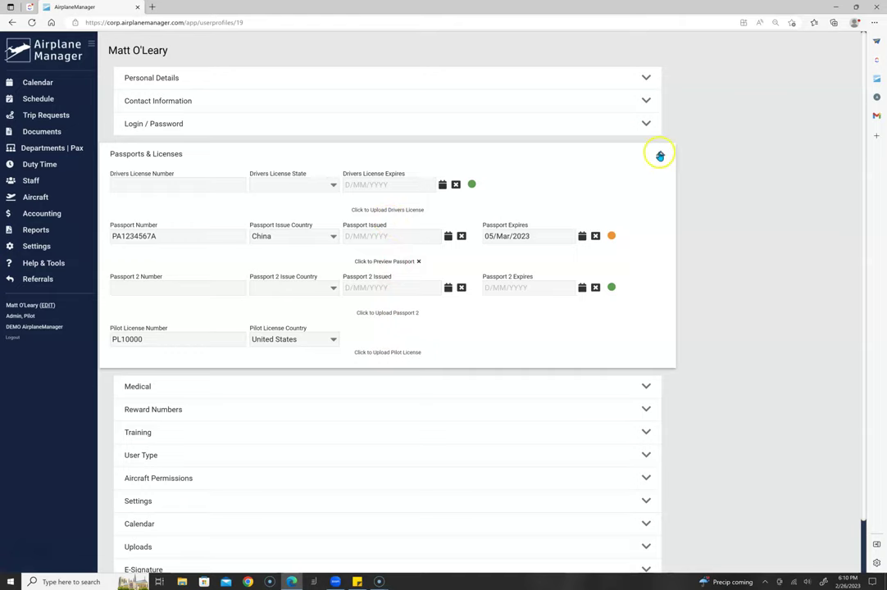
click(659, 155)
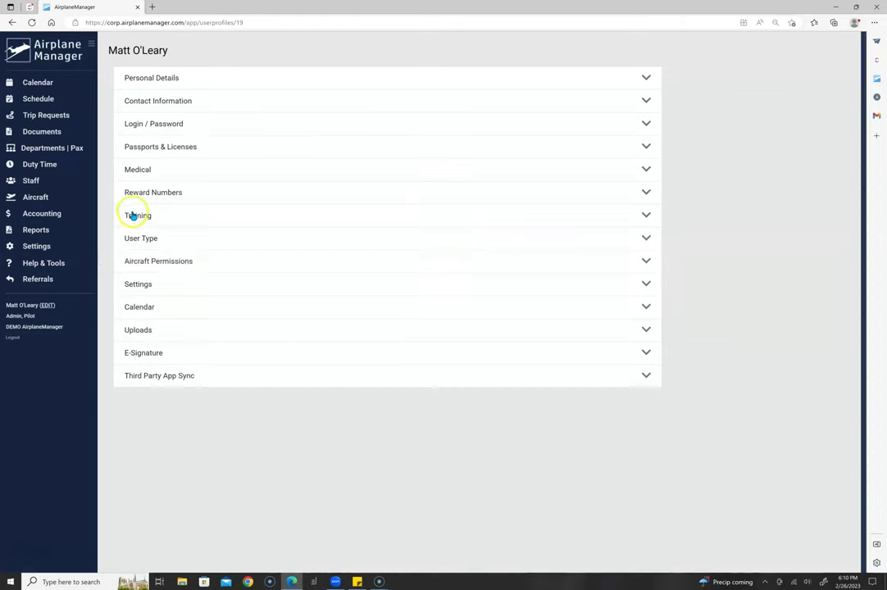
click(141, 218)
scroll(212, 258, down, 3)
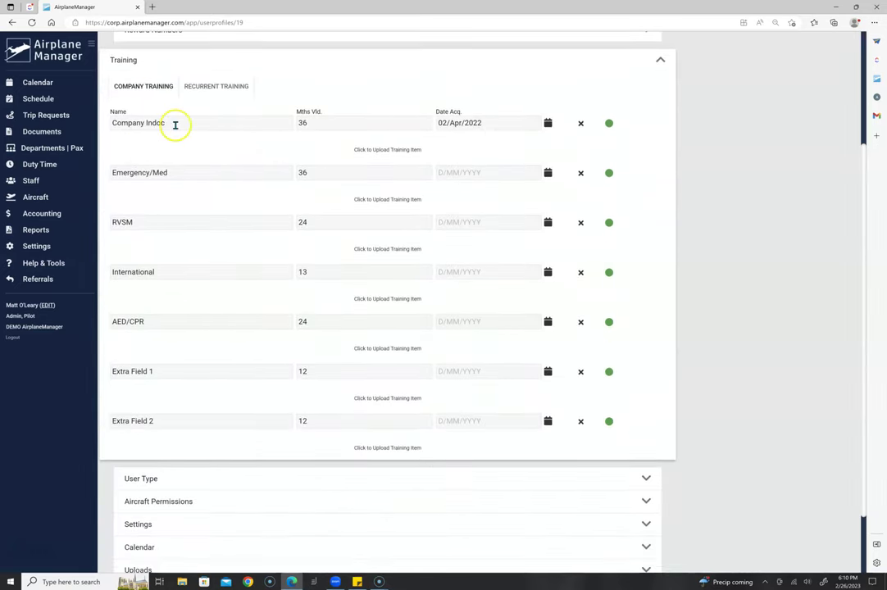
click(215, 86)
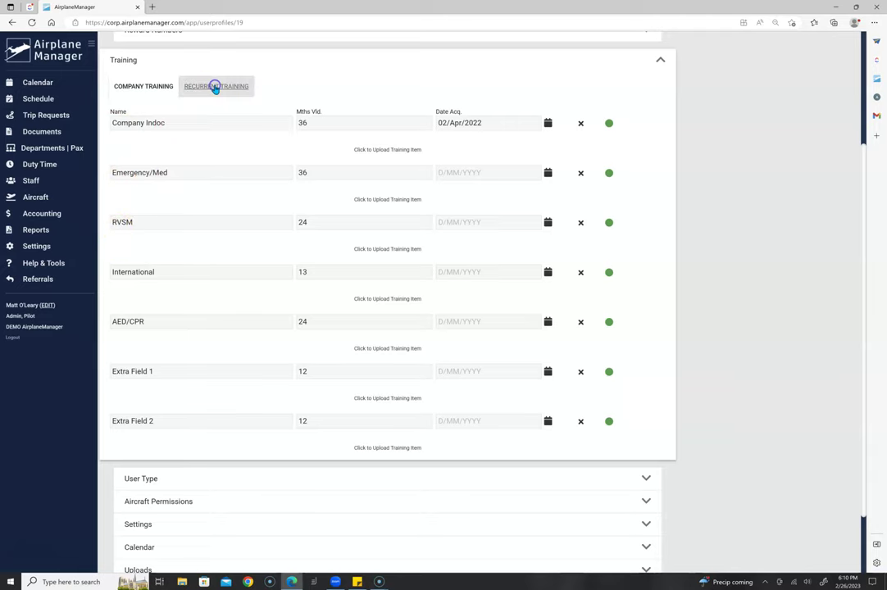
click(329, 243)
click(322, 204)
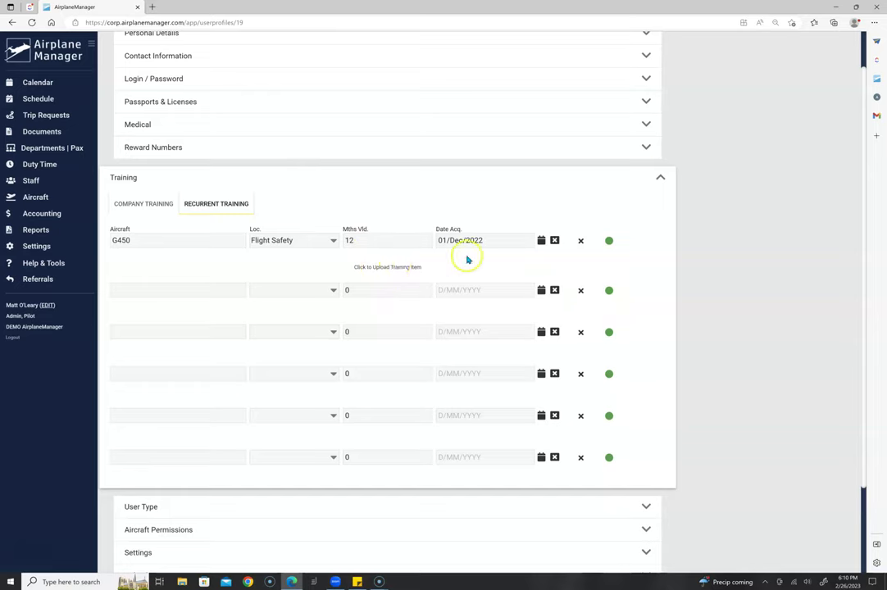
click(661, 181)
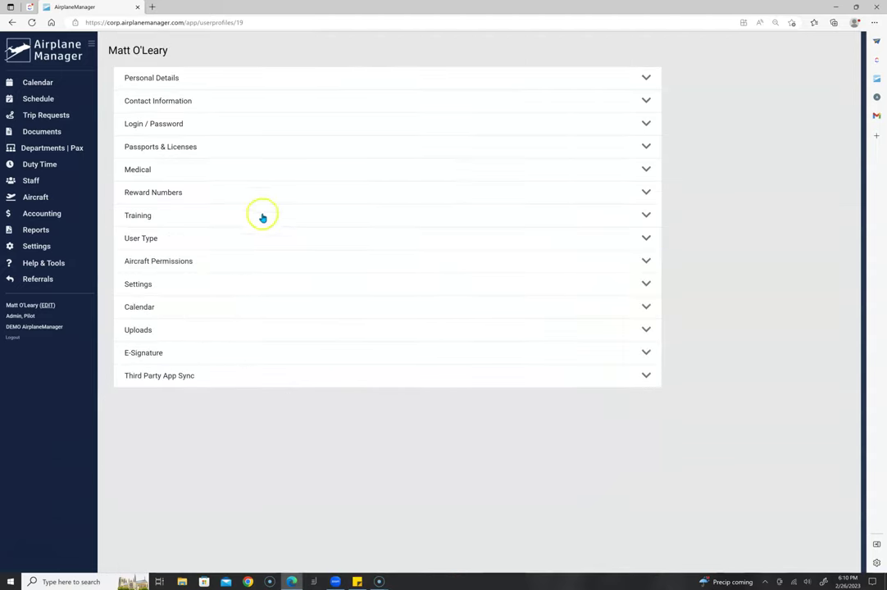
Step: Collapse Aircraft Permissions and expand Settings, showing seven schedule, flight-log and notification options enabled
click(153, 262)
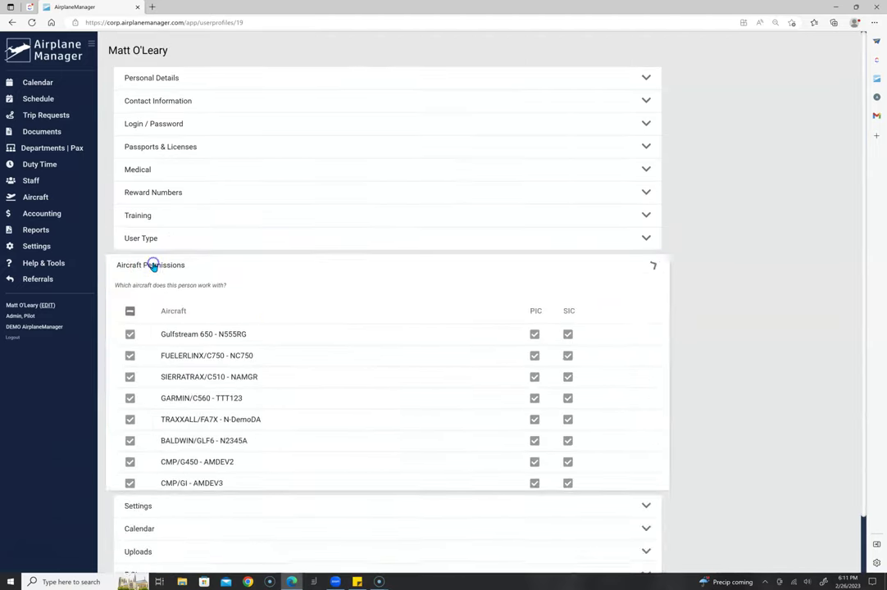
scroll(275, 330, down, 3)
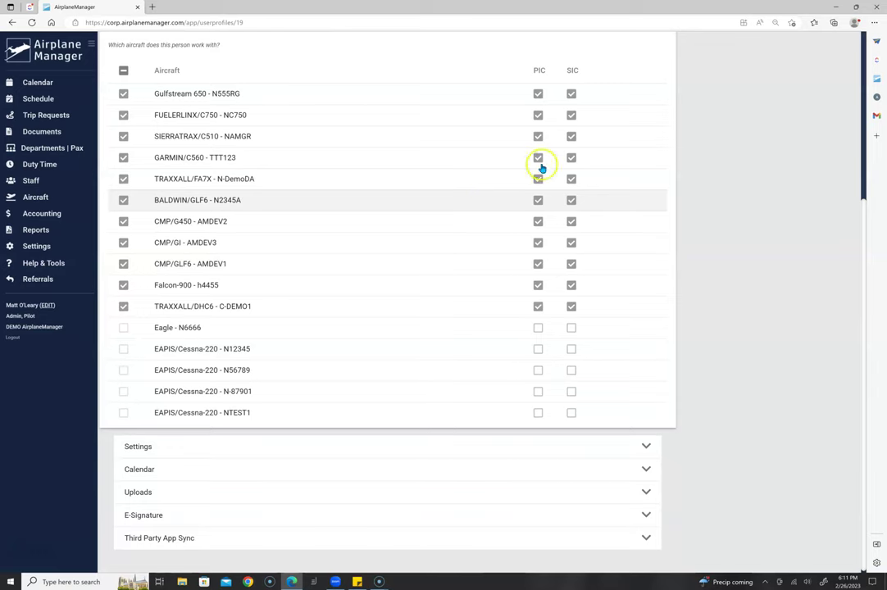
scroll(541, 168, up, 3)
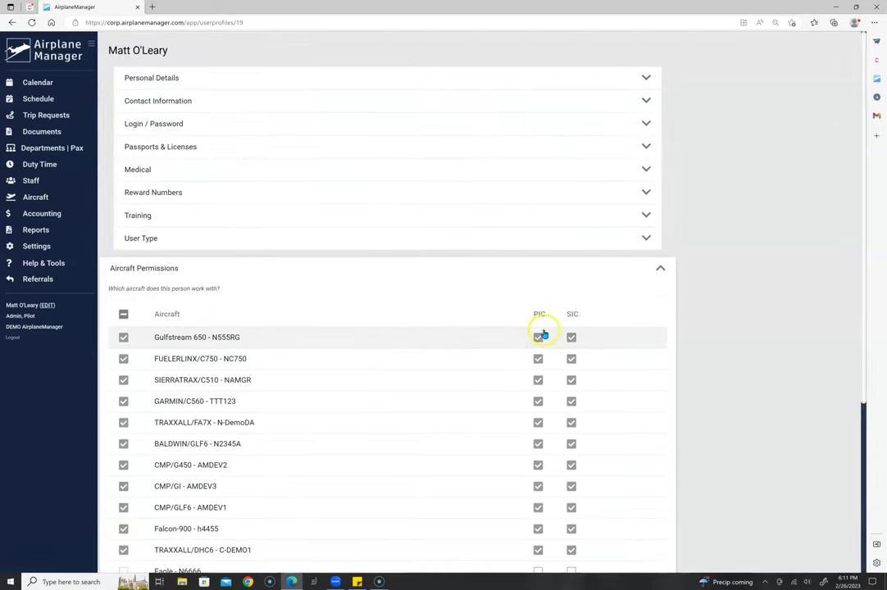
click(662, 272)
click(146, 284)
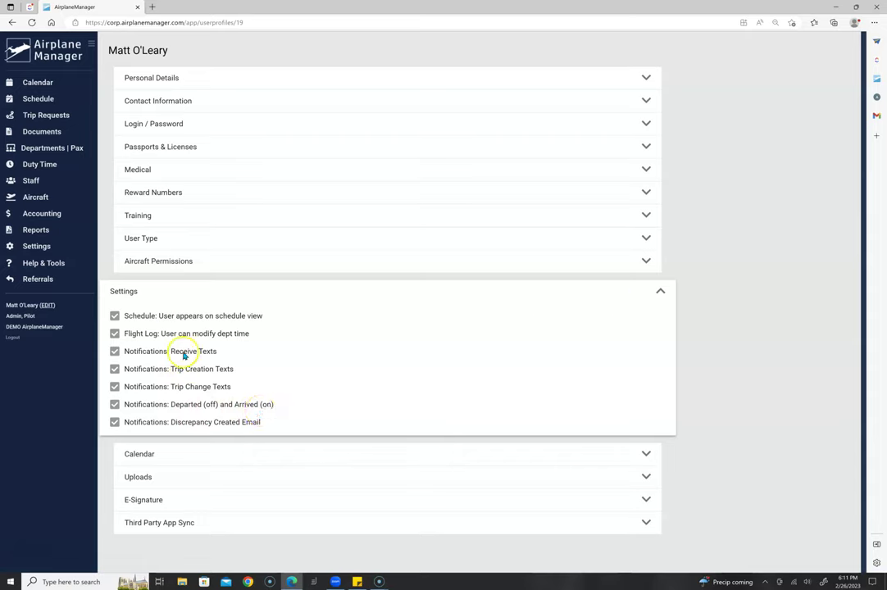
Step: Collapse Settings, then expand and collapse the Calendar sync section
click(660, 293)
click(141, 309)
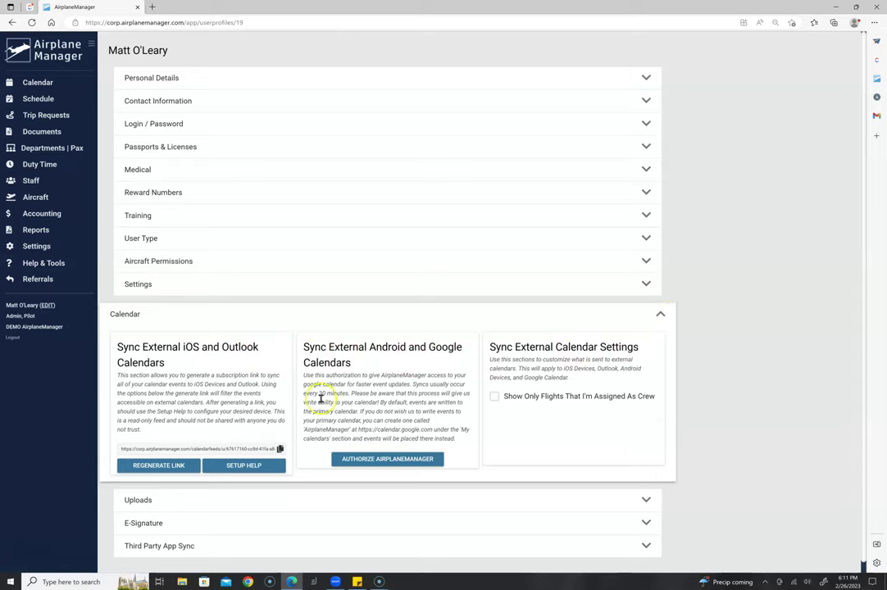
click(661, 314)
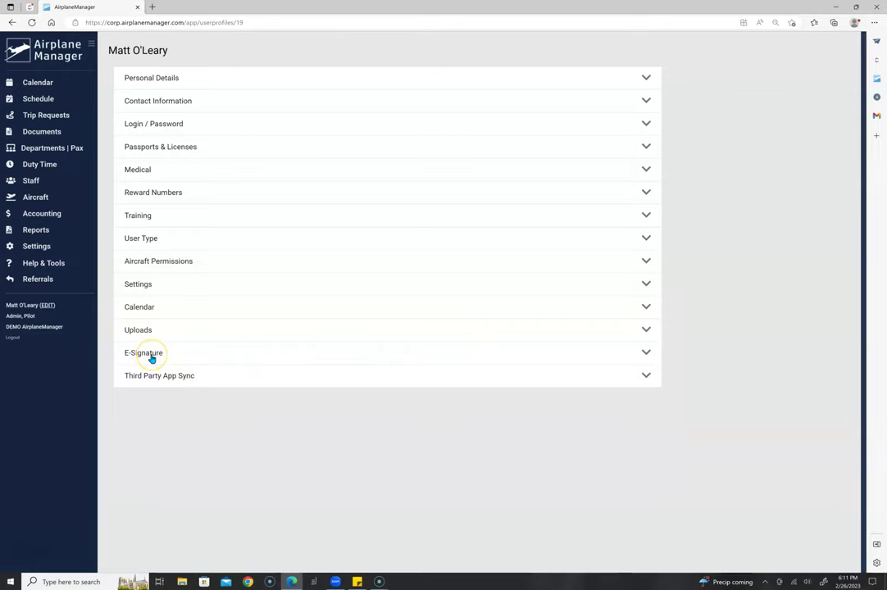
Step: Review the Third Party App Sync fields for Zoom, Skype, TripIt and 1800wxbrief, then collapse it
click(164, 381)
scroll(191, 392, down, 1)
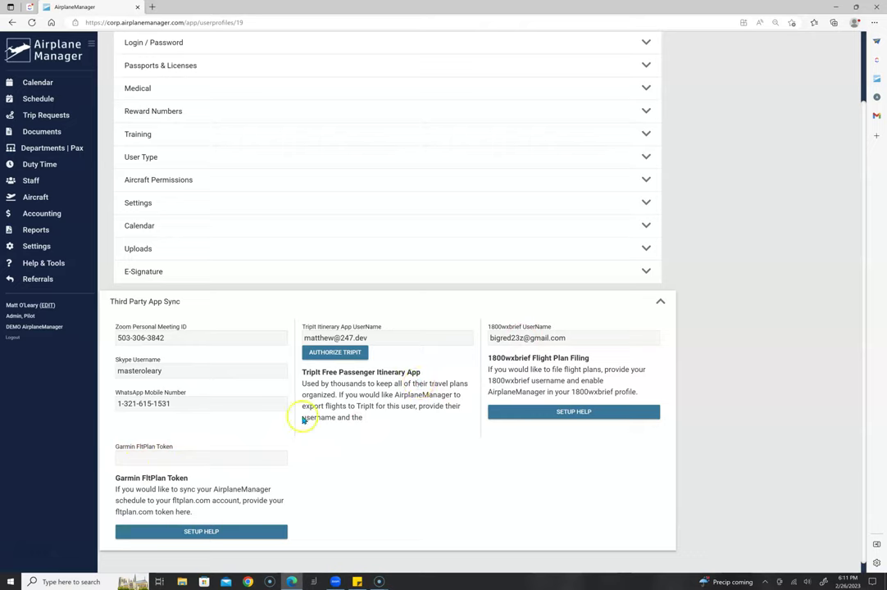
click(36, 247)
click(660, 304)
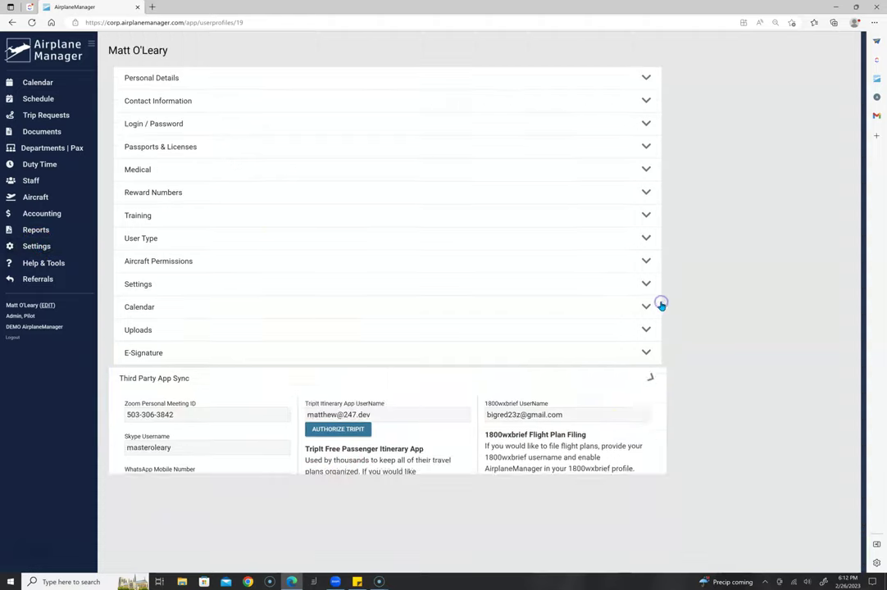
Step: Open the Aircraft fleet list and scroll through each aircraft's status, hours, landings and last location
click(32, 182)
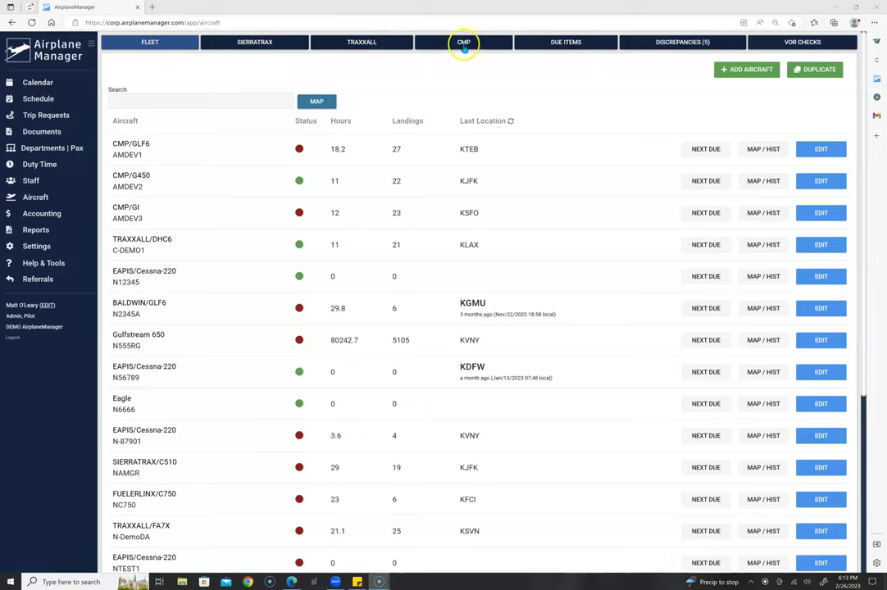
click(563, 45)
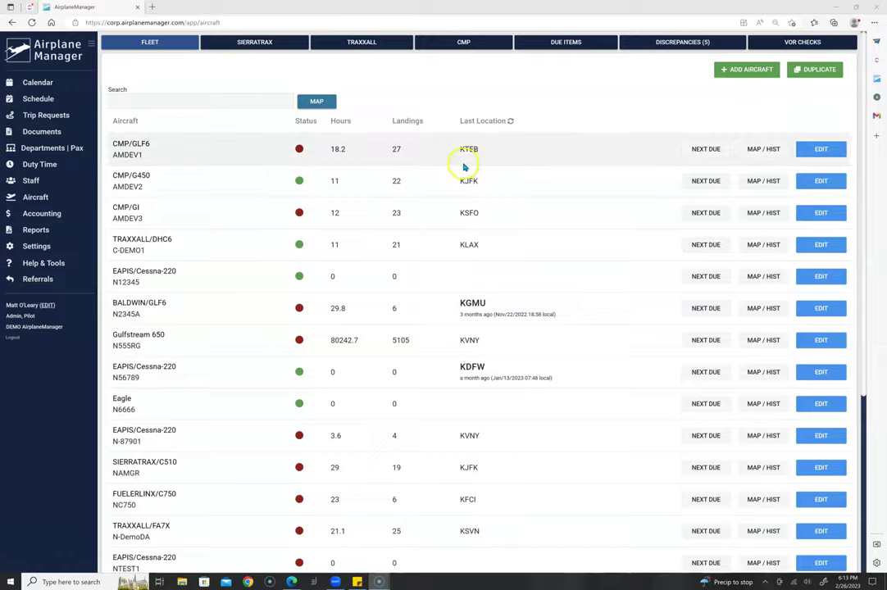
scroll(348, 79, down, 3)
scroll(324, 111, up, 2)
scroll(322, 109, up, 2)
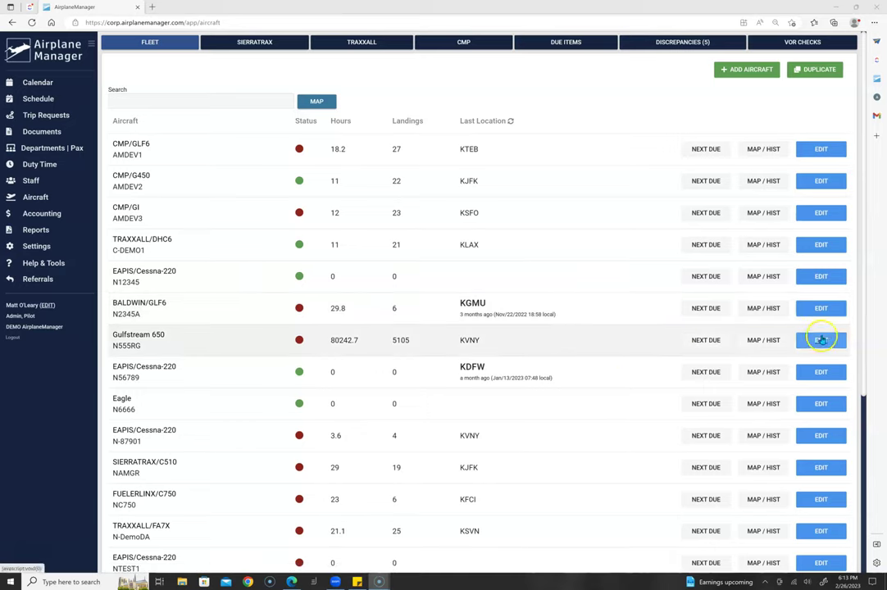
Step: Edit Gulfstream 650 N555RG and look through its Aircraft Profile and Flight Log Settings sections
click(821, 341)
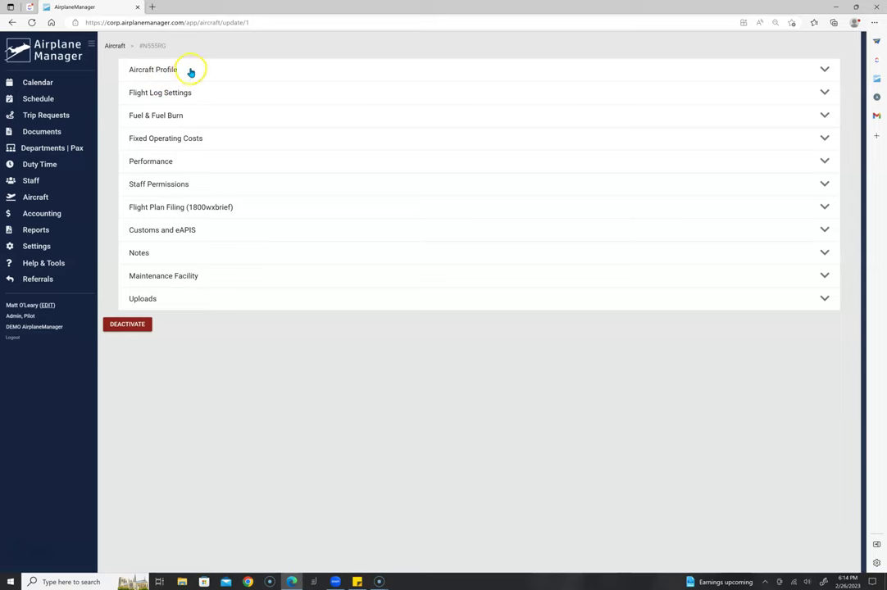
click(190, 70)
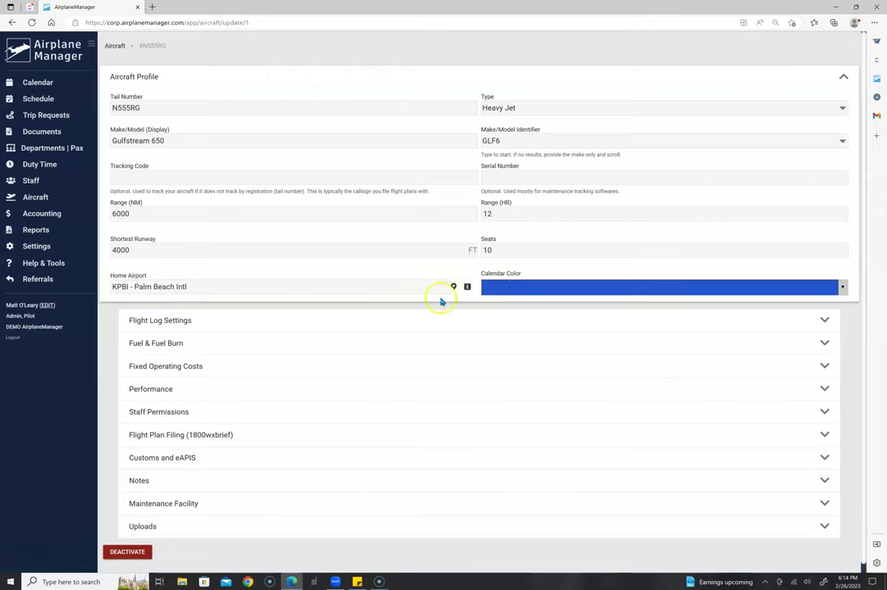
click(182, 320)
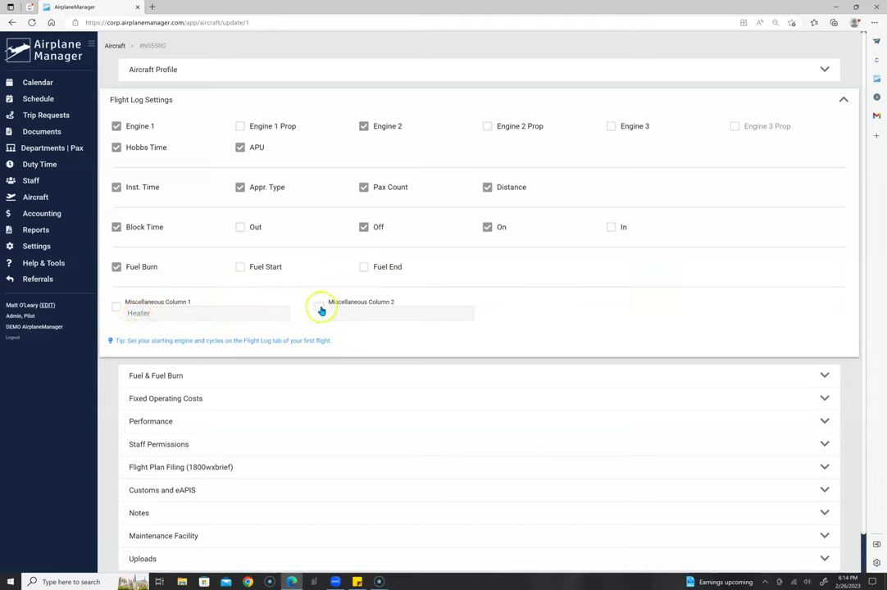
click(844, 100)
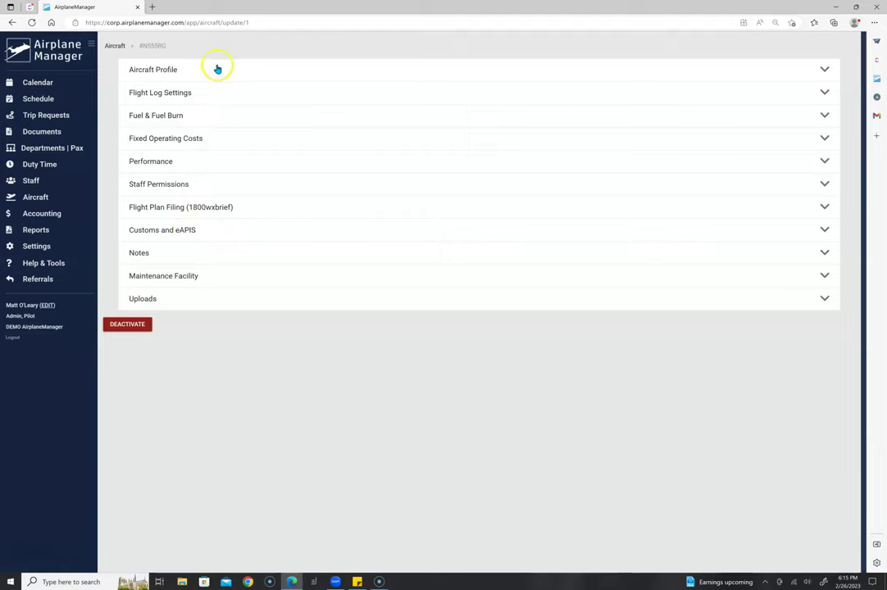
Step: Go back to the fleet list and read the status-dot tooltips explaining expired aircraft statuses
click(30, 201)
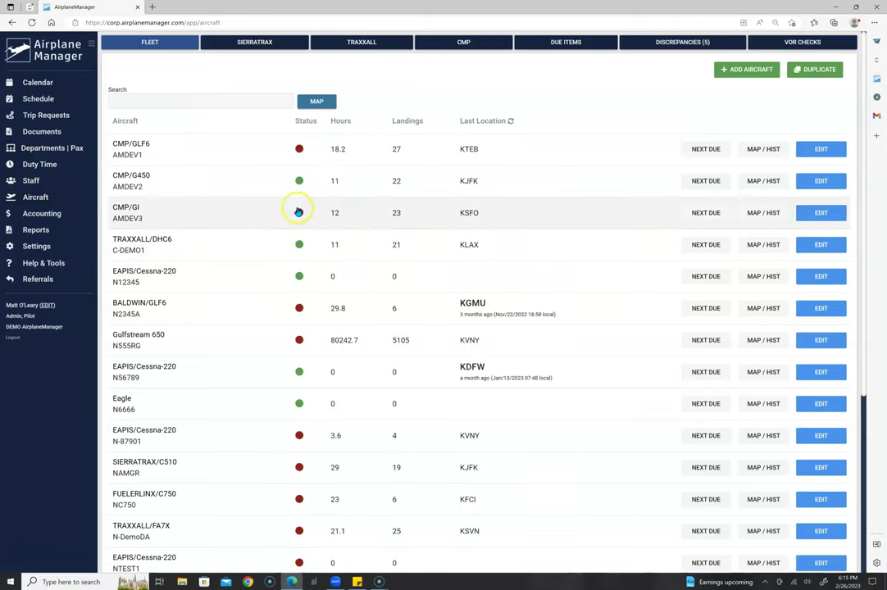
mouse_move(300, 214)
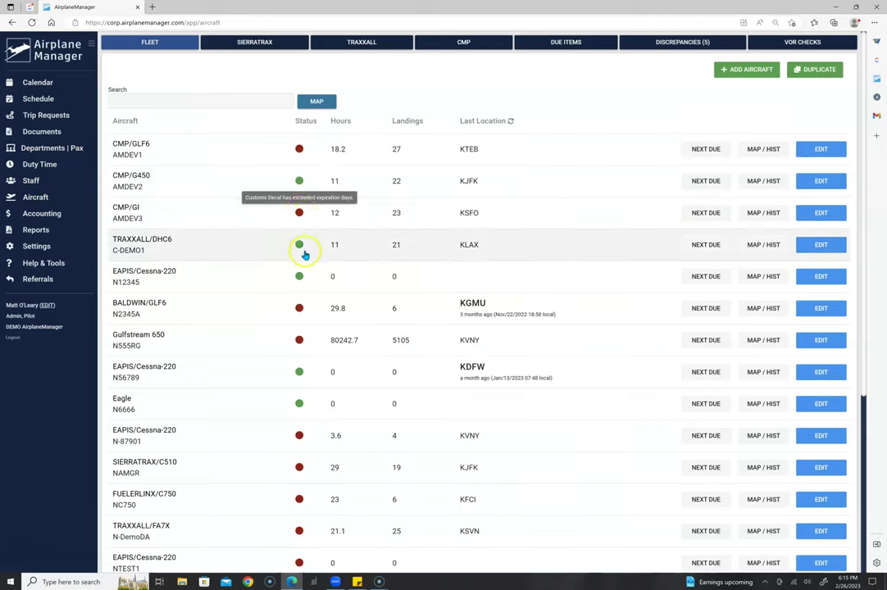
mouse_move(298, 311)
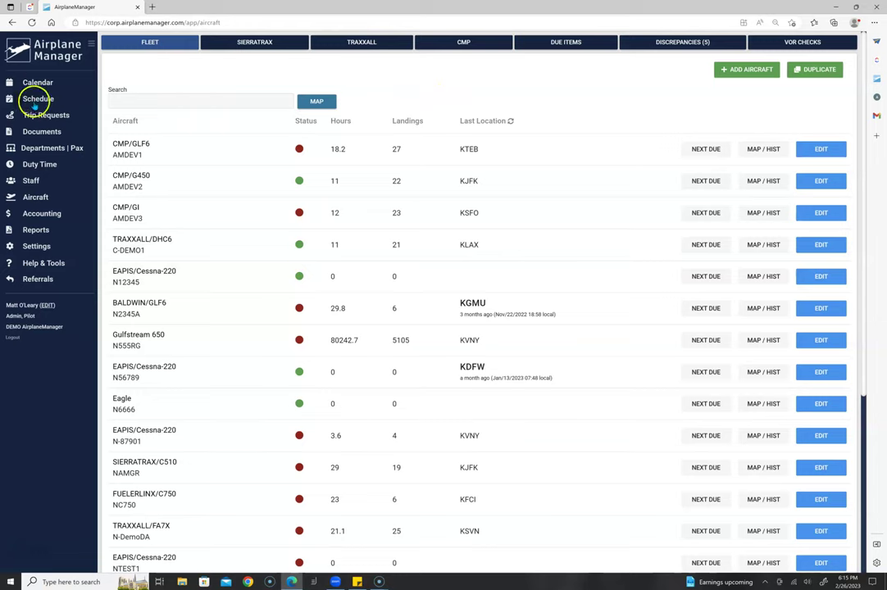
Step: Open Settings, view the General options, then switch to the Accounting category
click(31, 251)
click(45, 260)
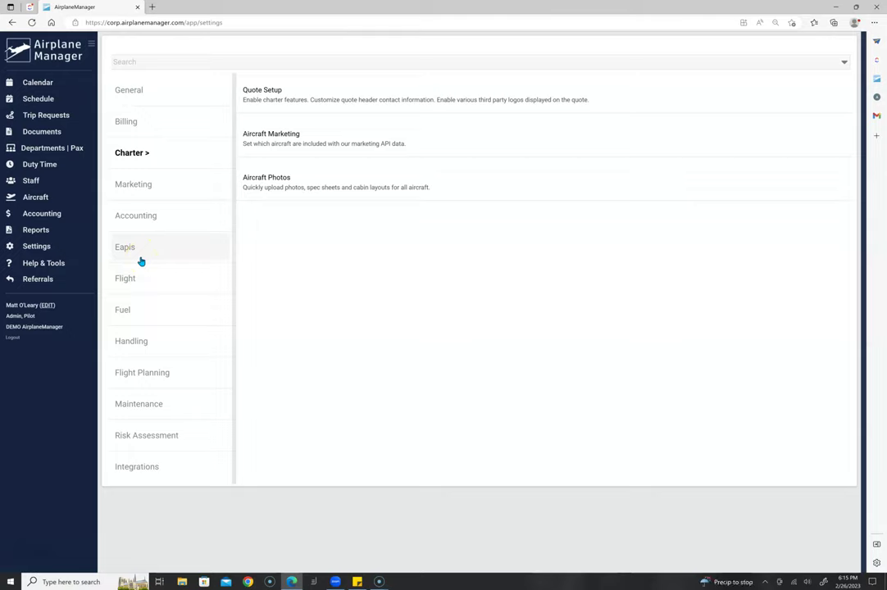
click(138, 91)
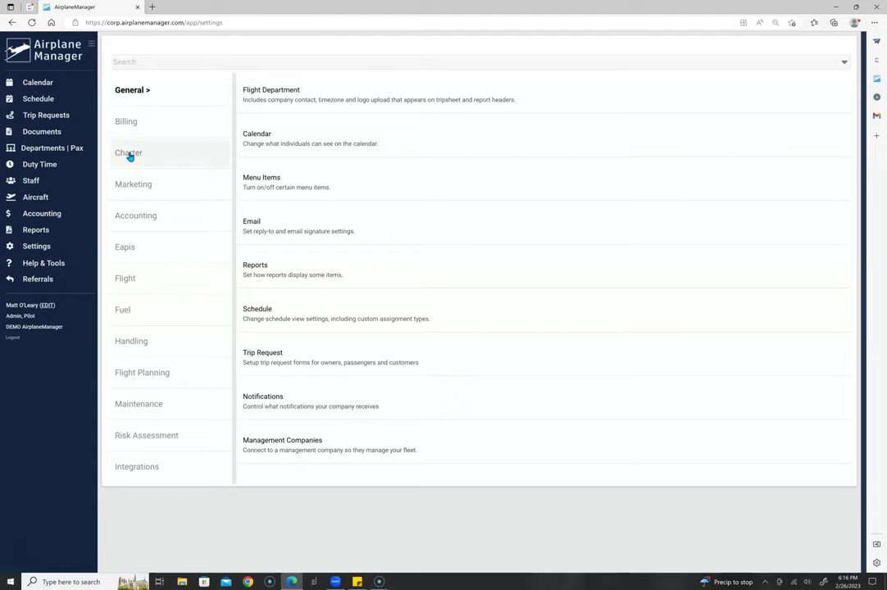
click(135, 216)
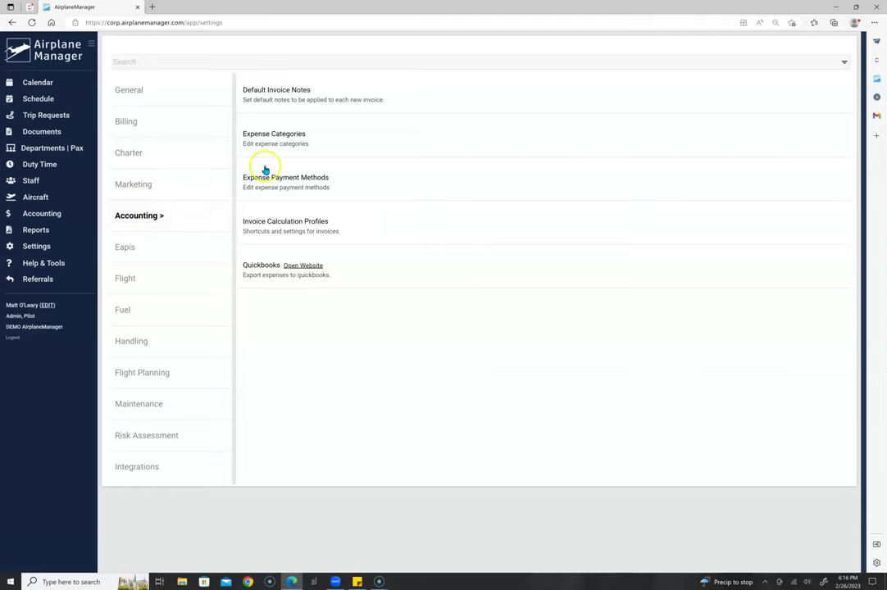
click(270, 139)
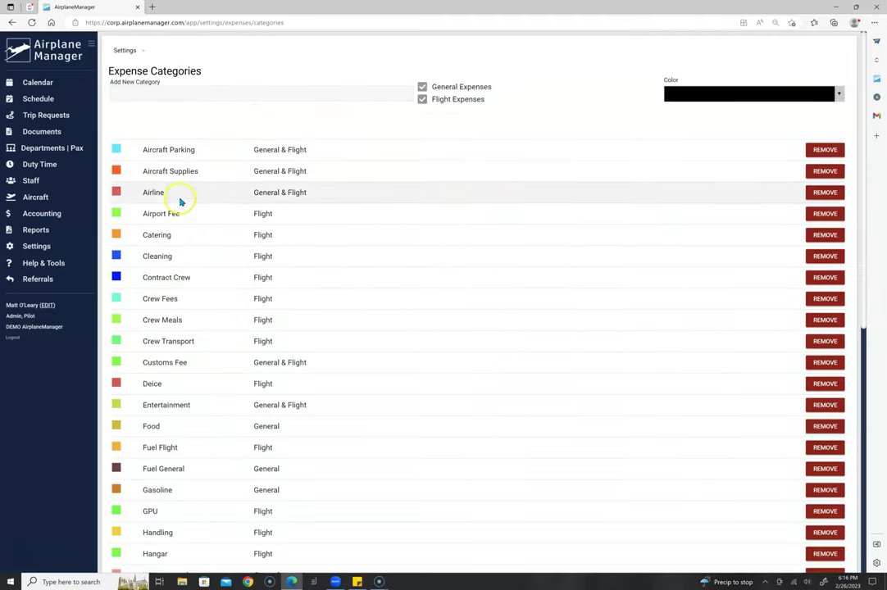
scroll(190, 339, down, 5)
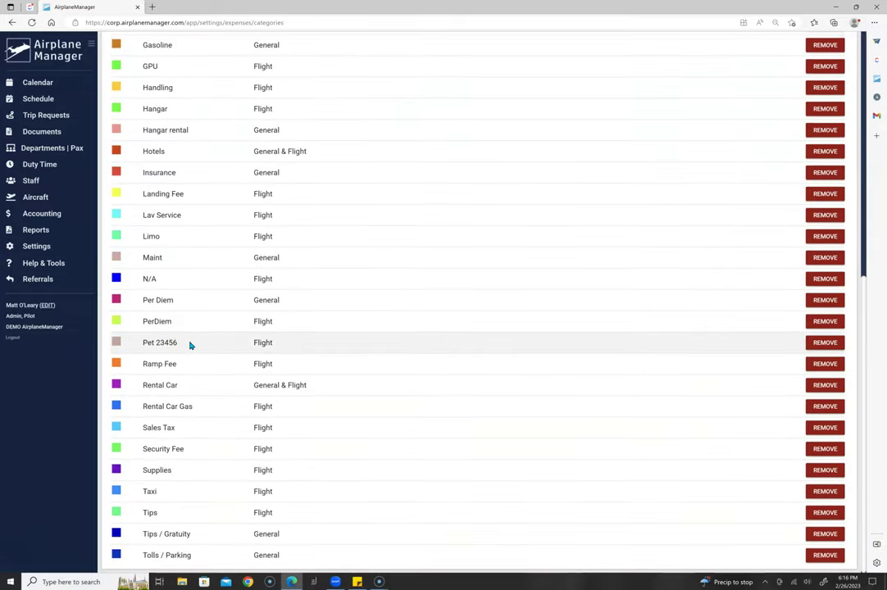
scroll(190, 342, up, 5)
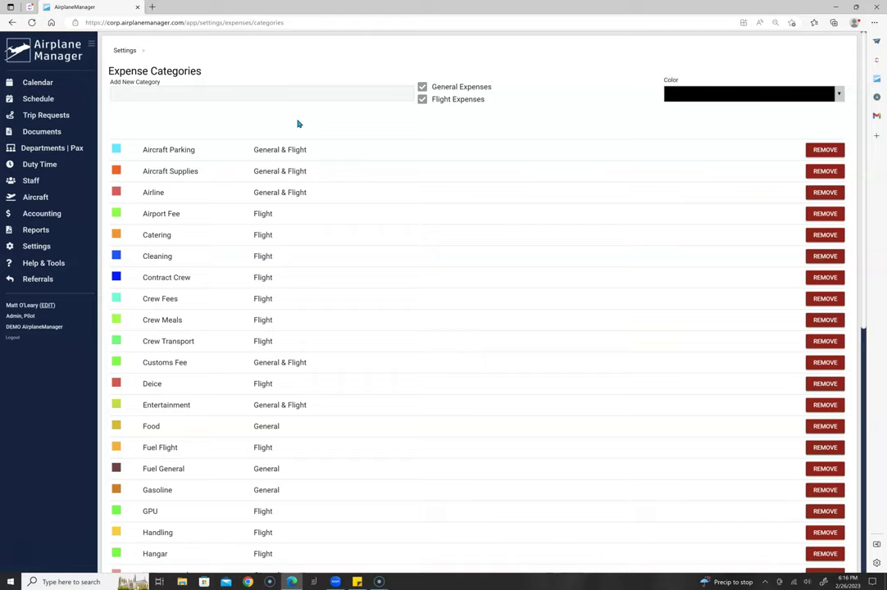
click(298, 123)
click(10, 22)
click(144, 214)
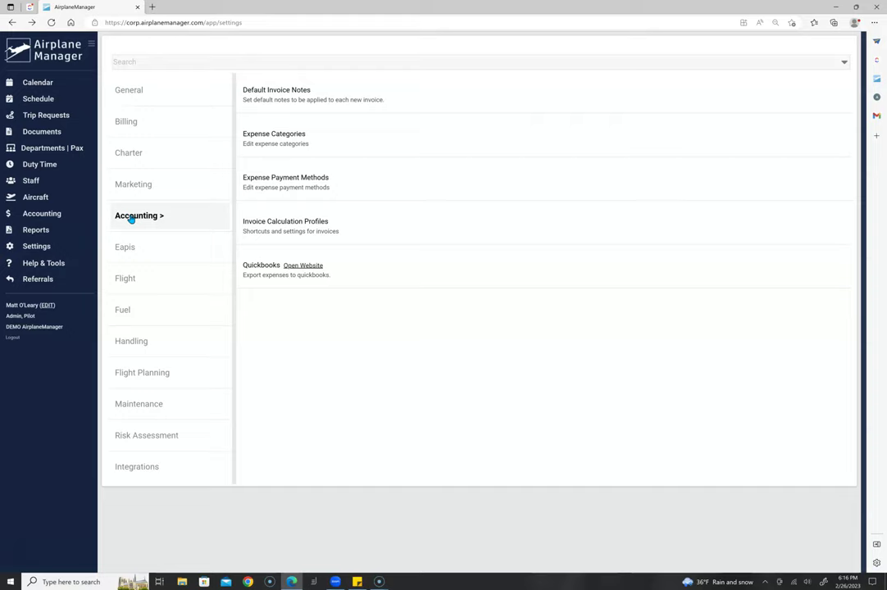
Step: Switch to the Flight settings category and open Flight General
click(125, 282)
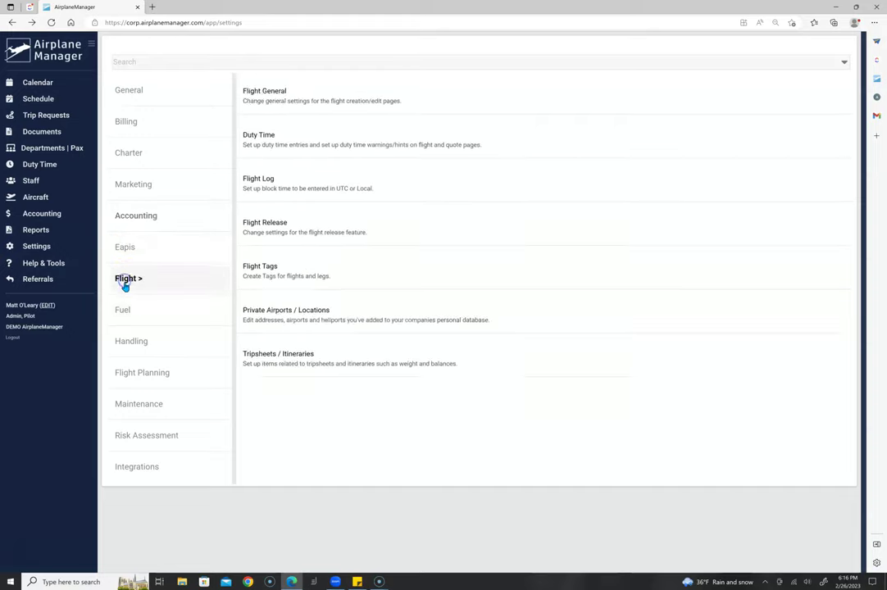
click(263, 100)
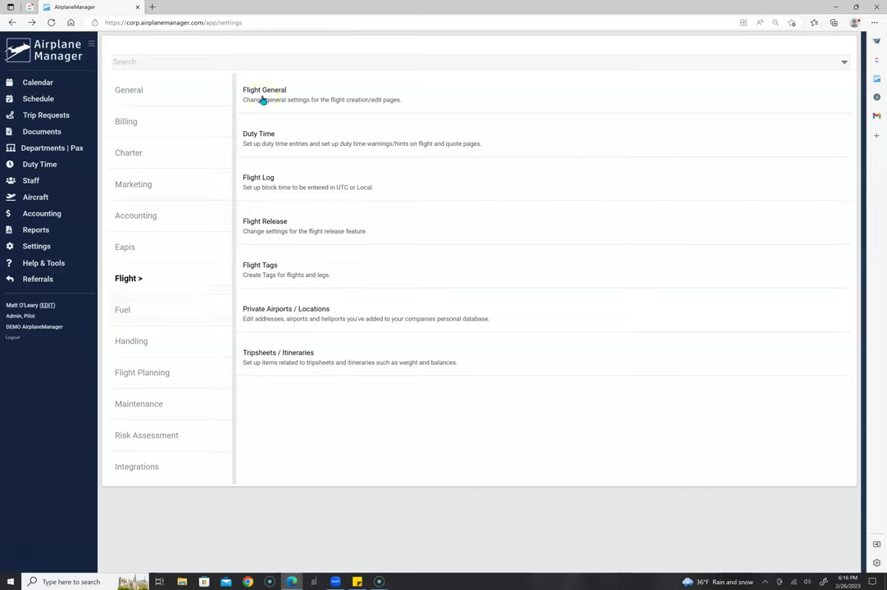